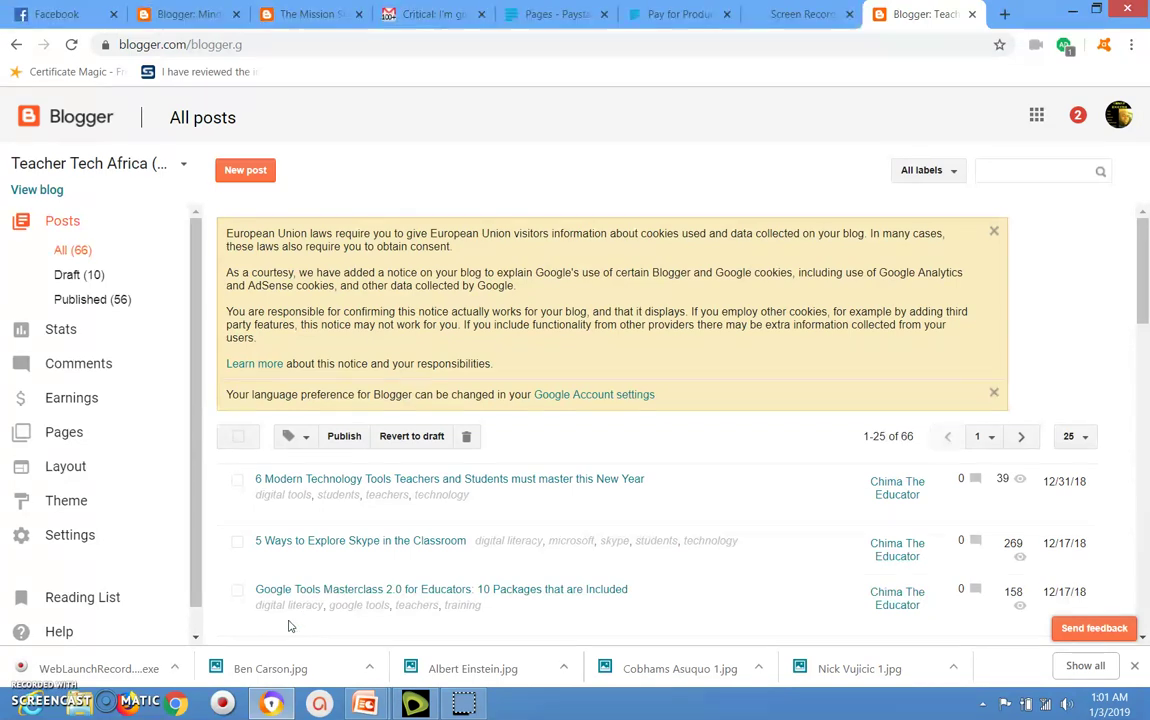
Start creating a new blog from the list of existing blogs
{"action": "mouse_move", "coordinate": [289, 626]}
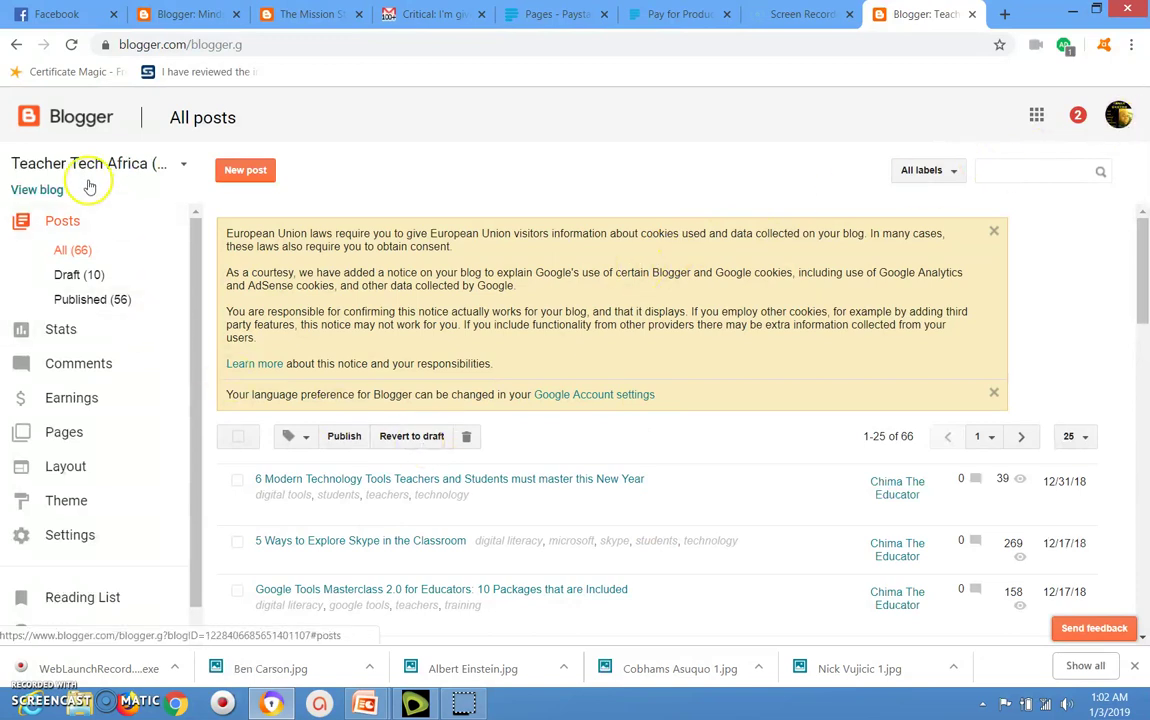
{"action": "left_click", "coordinate": [181, 166]}
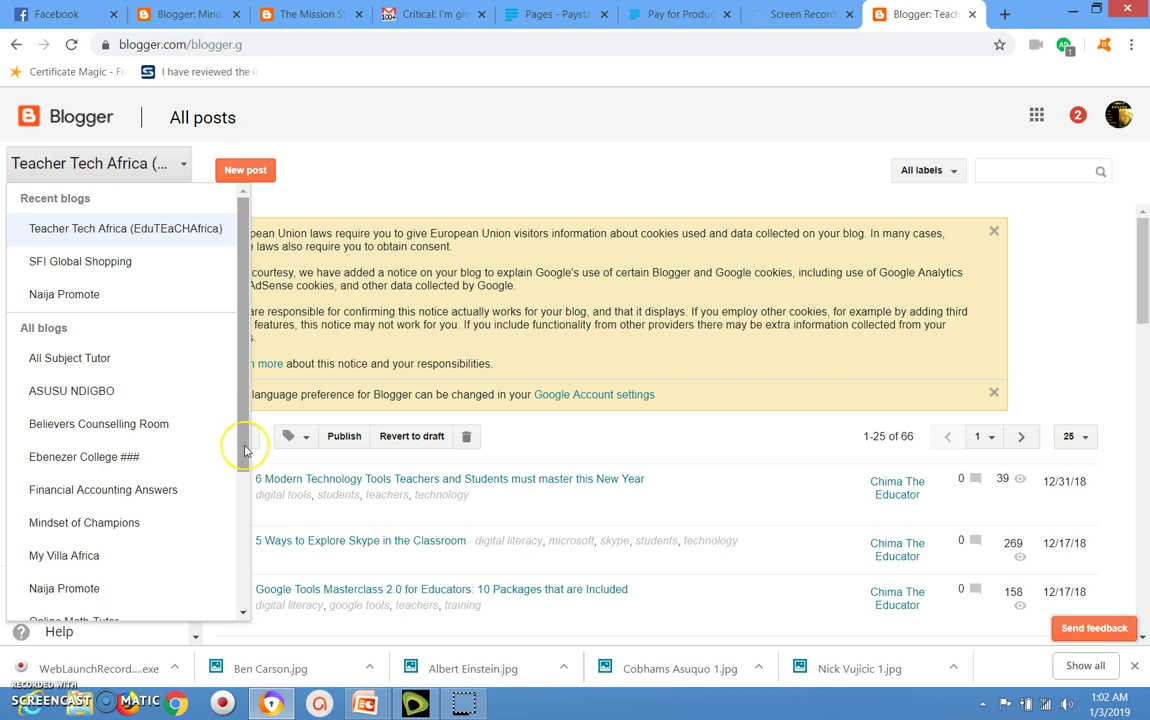
{"action": "left_click_drag", "start_coordinate": [245, 450], "coordinate": [244, 602]}
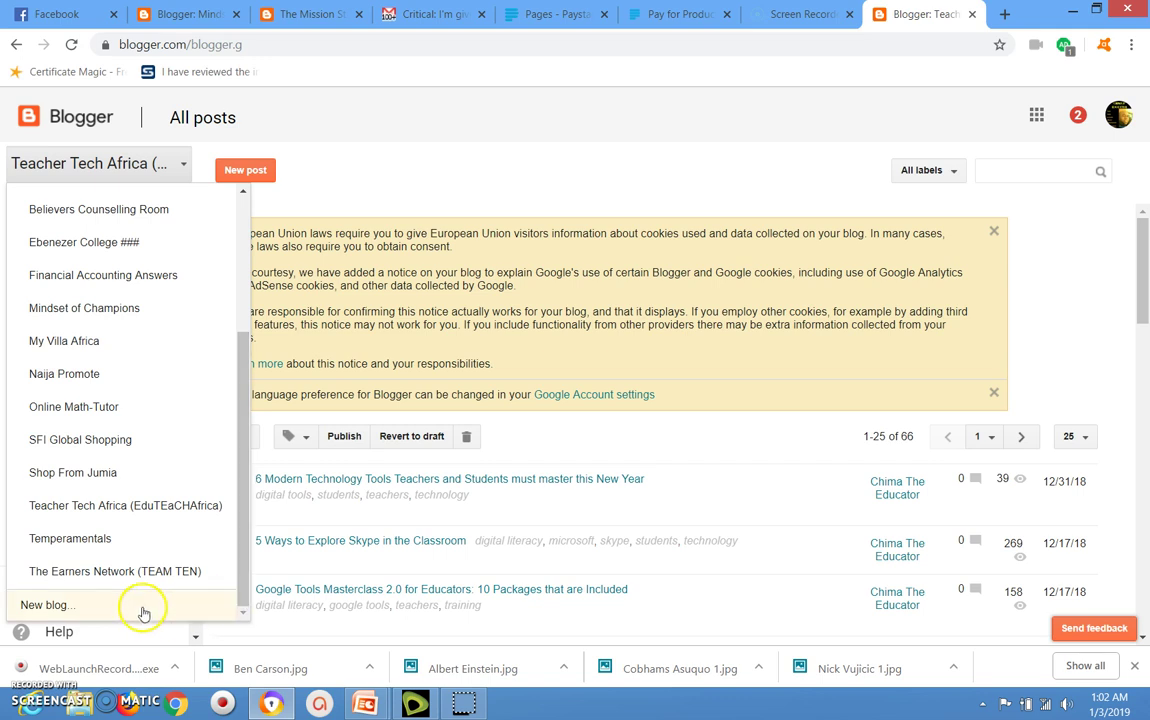
{"action": "left_click", "coordinate": [58, 608]}
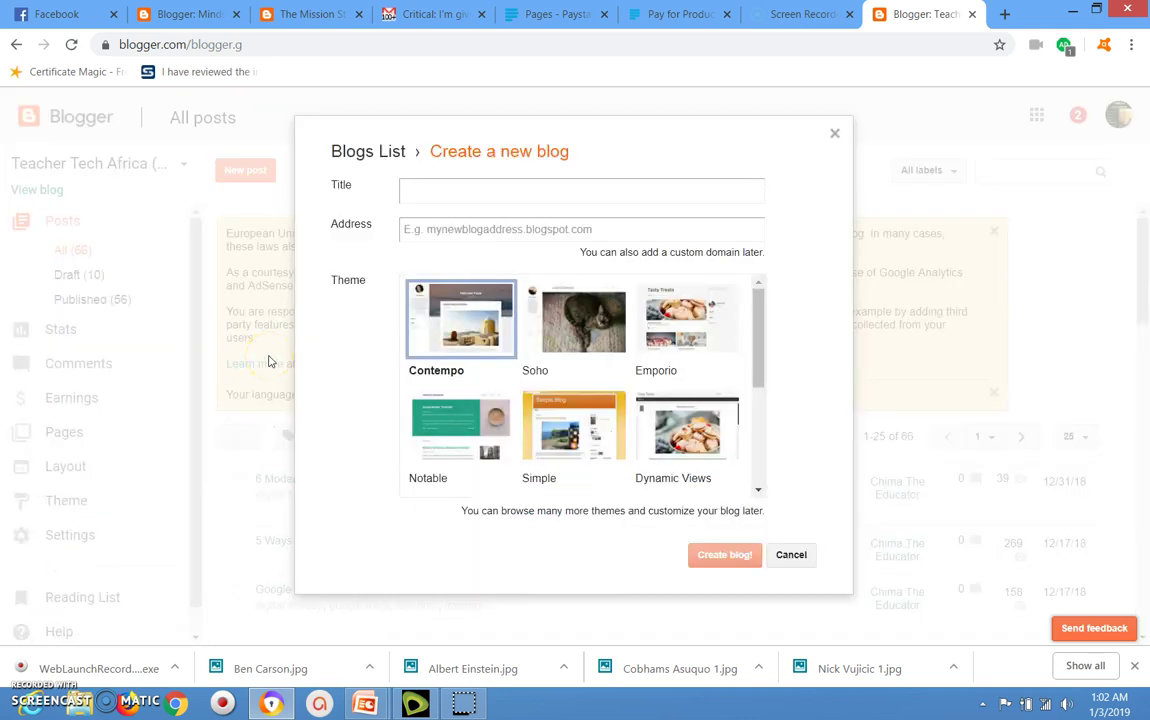
Title the new blog Training Blog and try the address trainingblog.blogspot.com
{"action": "left_click", "coordinate": [454, 190]}
{"action": "left_click", "coordinate": [457, 188]}
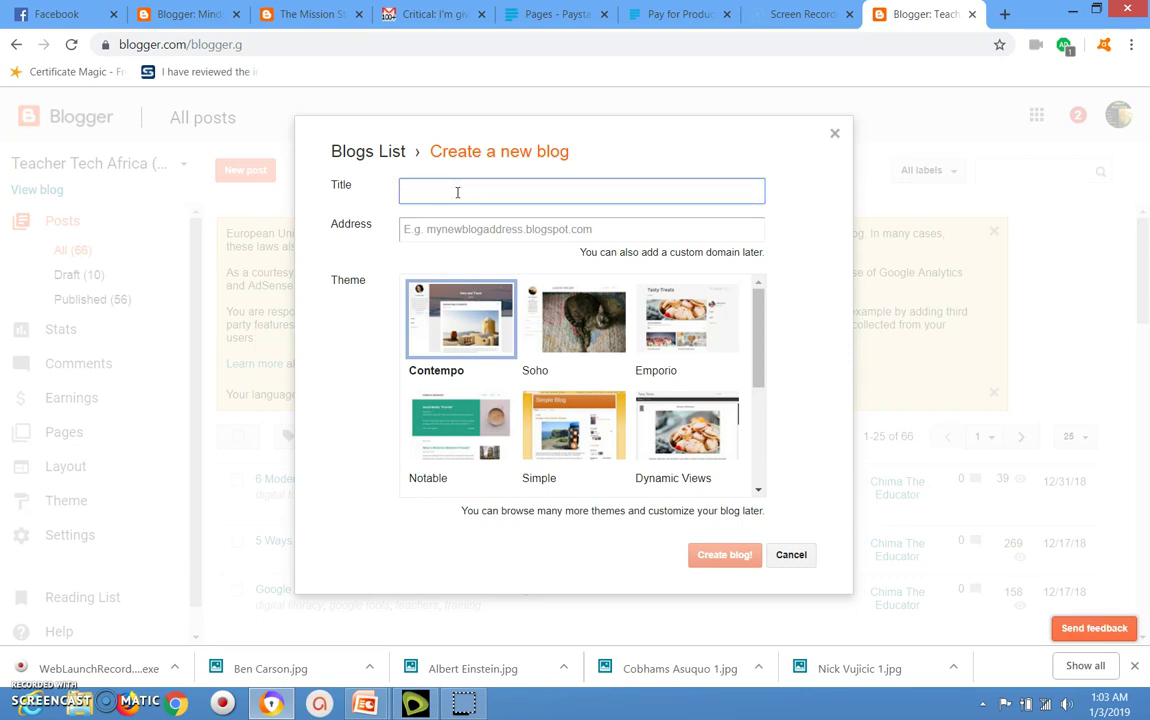
{"action": "type", "text": "Training Blog"}
{"action": "left_click", "coordinate": [457, 229]}
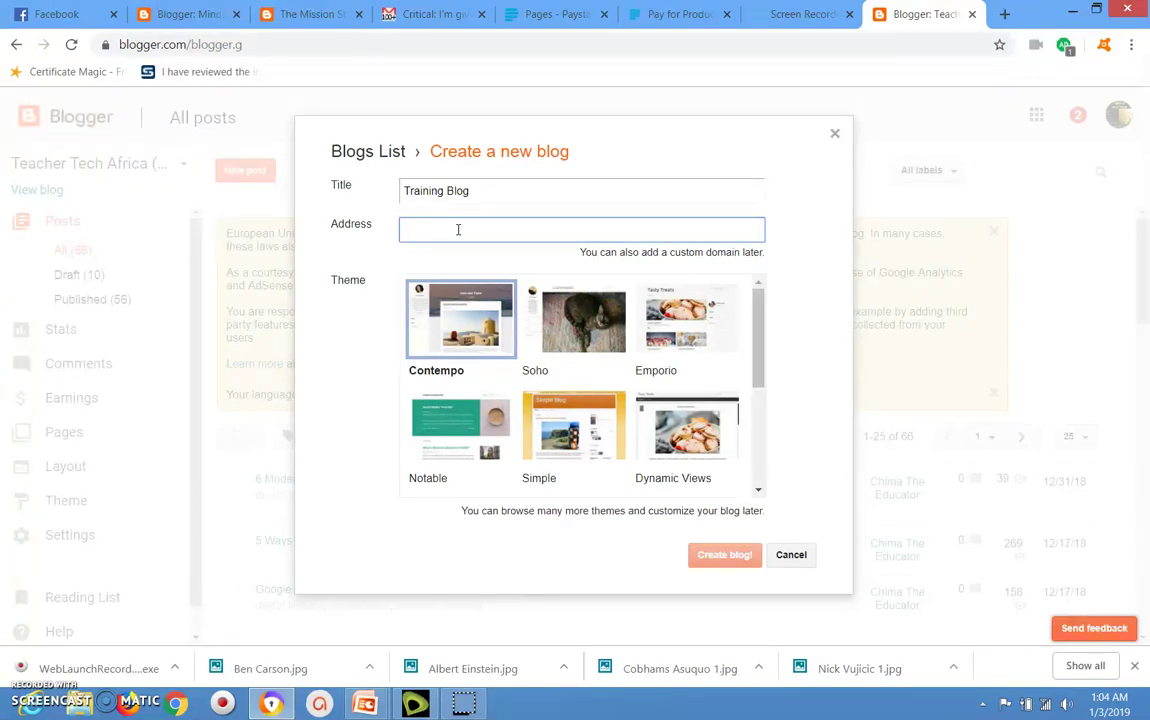
{"action": "type", "text": "training"}
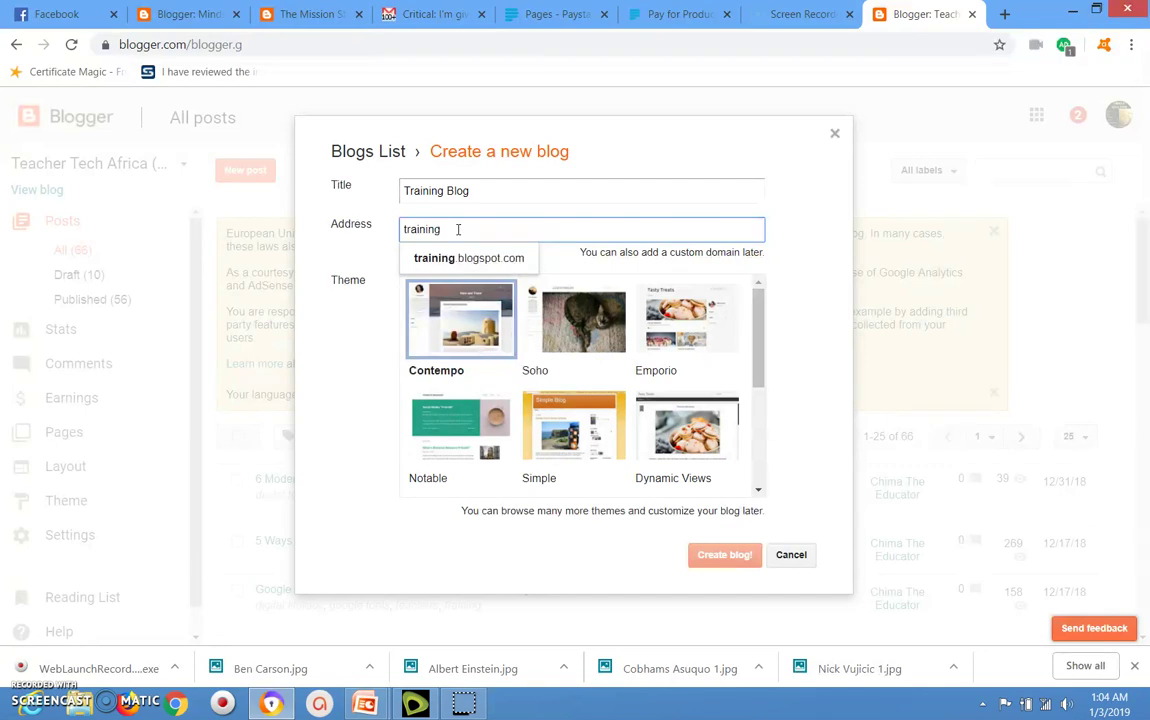
{"action": "type", "text": "blog"}
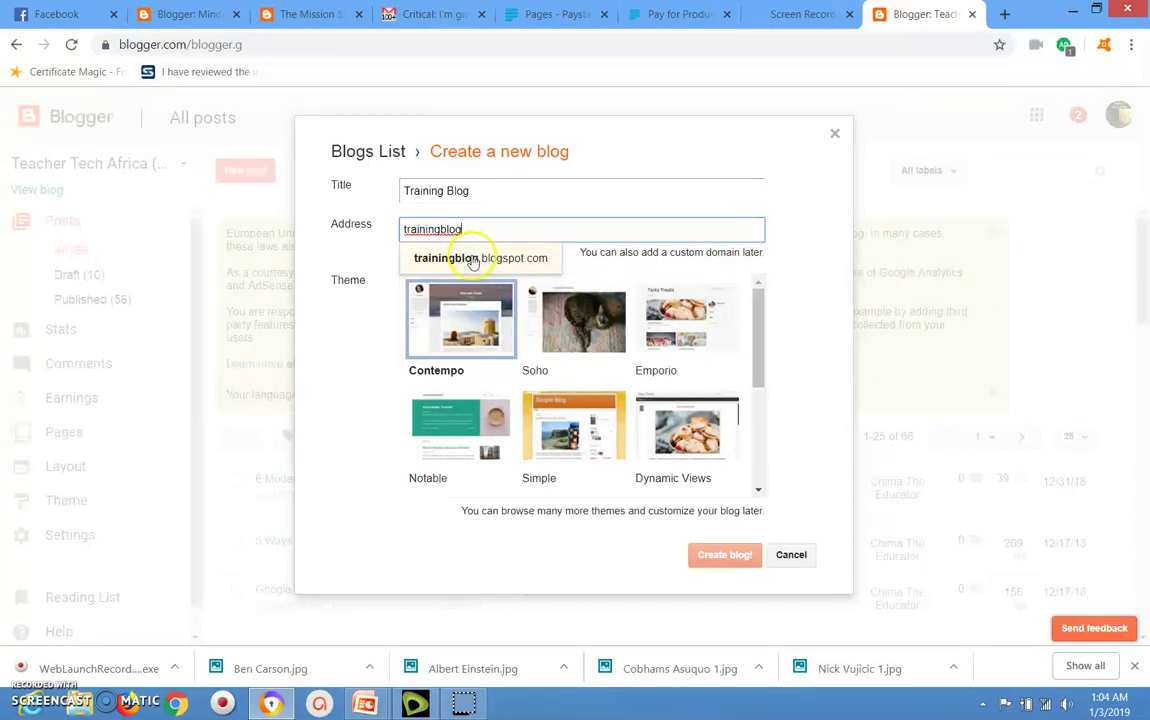
{"action": "left_click", "coordinate": [474, 258]}
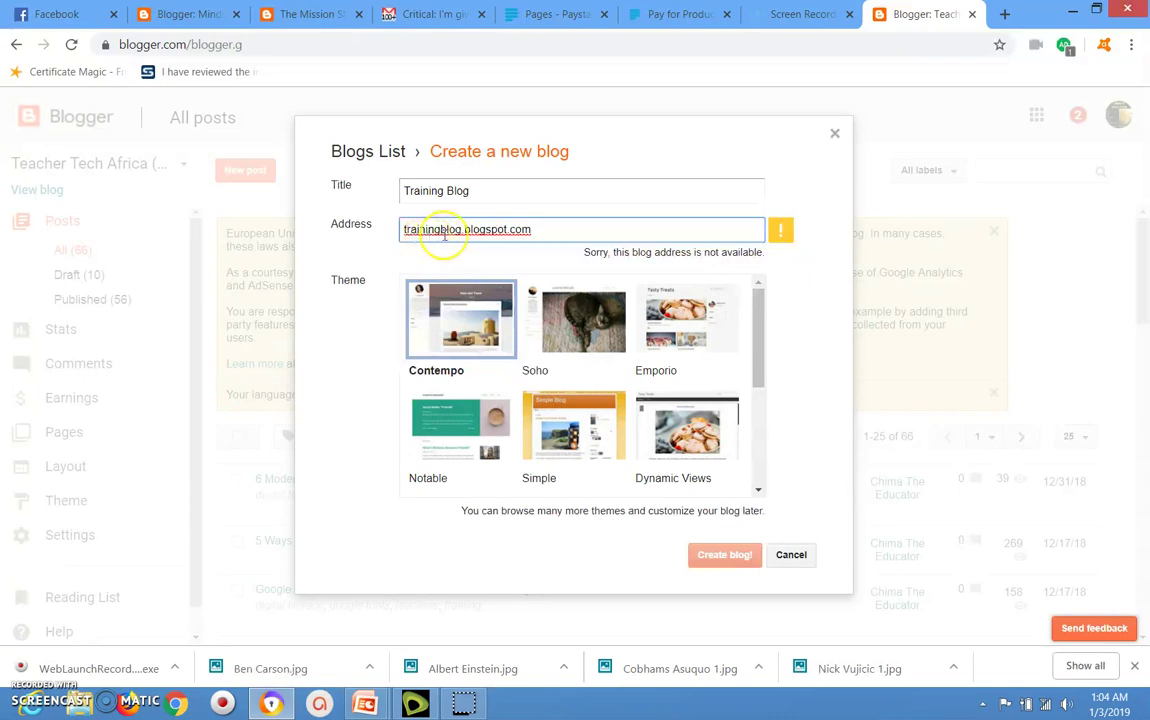
Try trainingtoday.blogspot.com as the address of the new blog
{"action": "left_click", "coordinate": [574, 219]}
{"action": "left_click", "coordinate": [461, 230]}
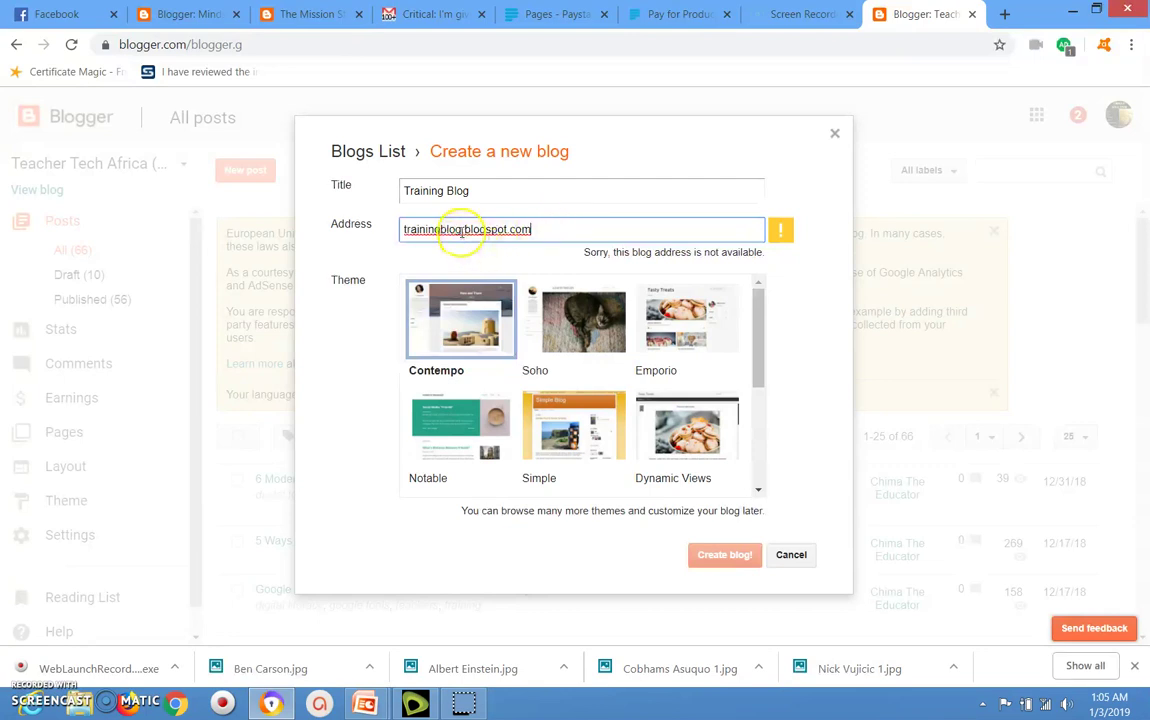
{"action": "key", "text": "BackSpace"}
{"action": "key", "text": "BackSpace"}
{"action": "key", "text": "BackSpace"}
{"action": "key", "text": "BackSpace"}
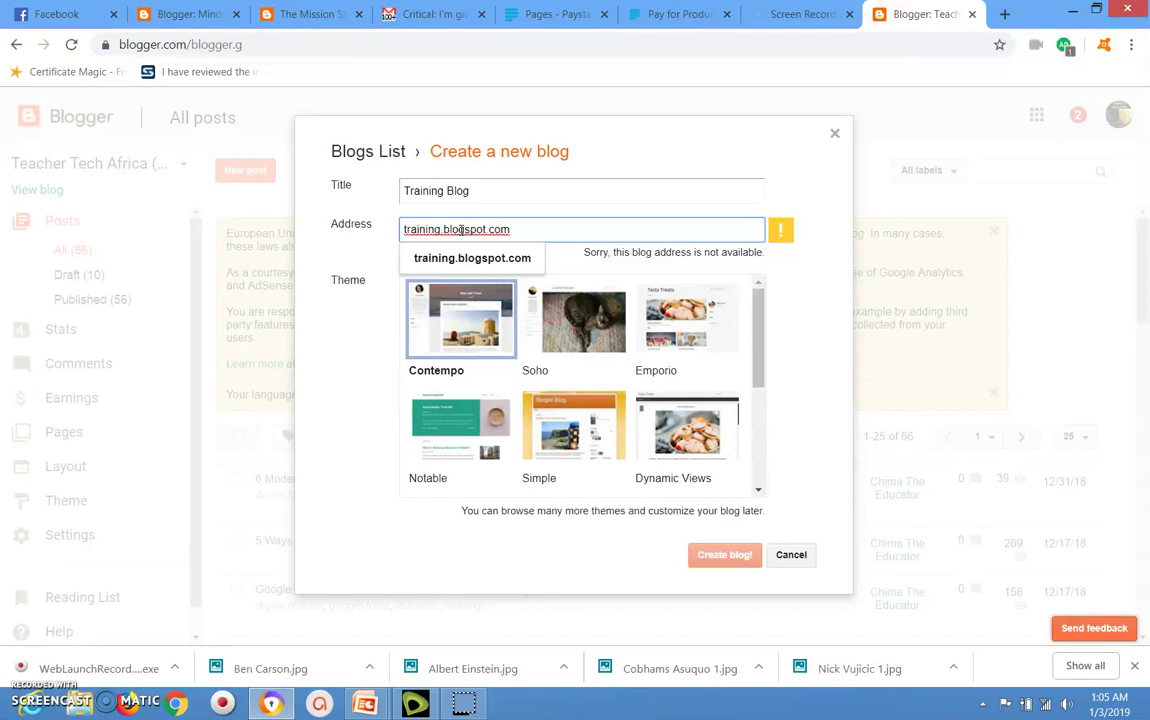
{"action": "type", "text": "today"}
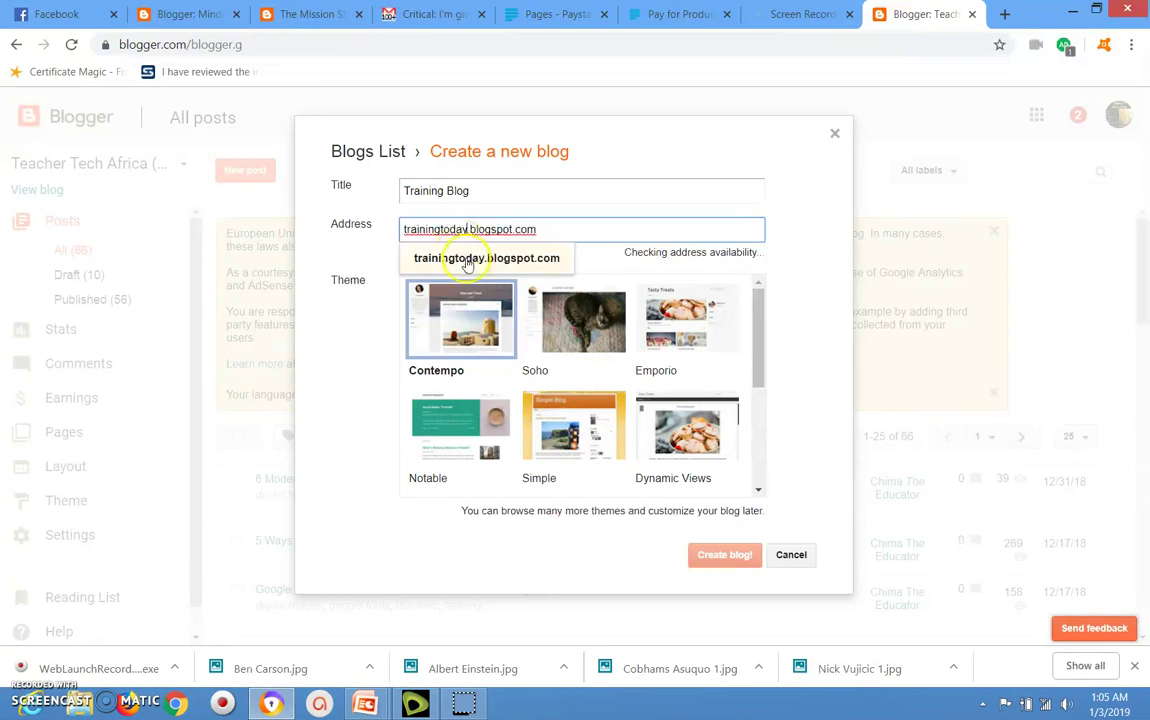
{"action": "left_click", "coordinate": [466, 258]}
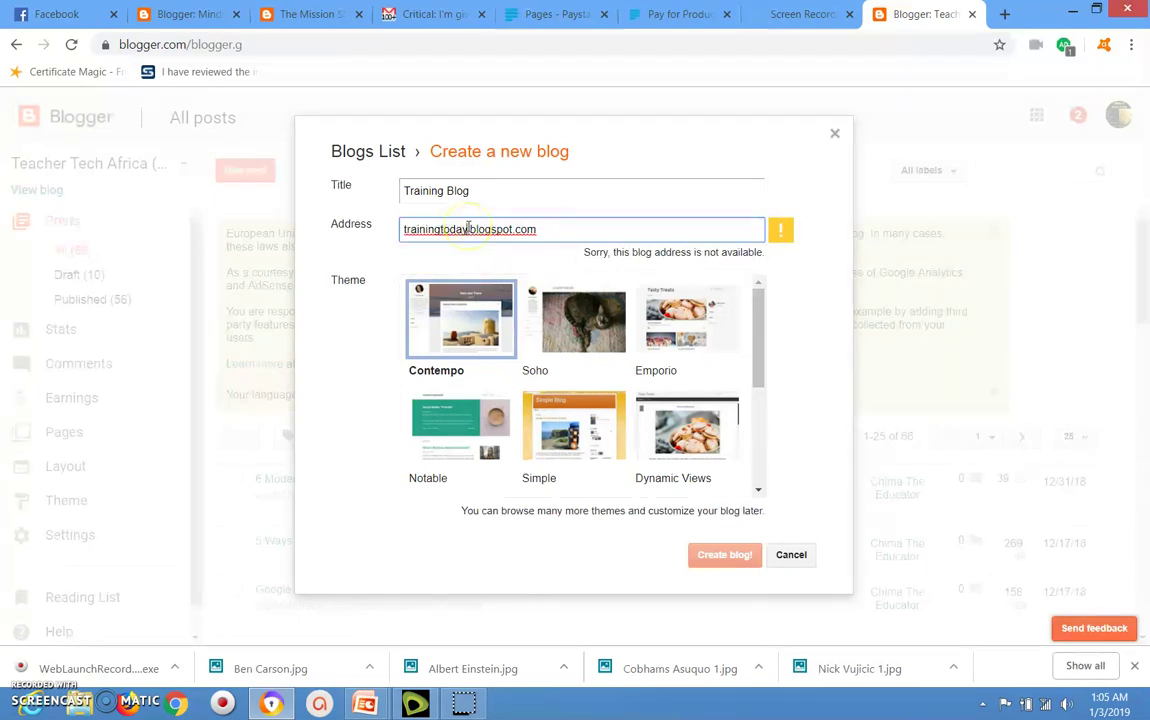
Replace the name part of the blog address so that it reads blogtraining.blogspot.com
{"action": "key", "text": "BackSpace"}
{"action": "key", "text": "BackSpace"}
{"action": "key", "text": "BackSpace"}
{"action": "key", "text": "BackSpace"}
{"action": "key", "text": "BackSpace"}
{"action": "key", "text": "BackSpace"}
{"action": "key", "text": "BackSpace"}
{"action": "key", "text": "BackSpace"}
{"action": "key", "text": "BackSpace"}
{"action": "key", "text": "BackSpace"}
{"action": "key", "text": "BackSpace"}
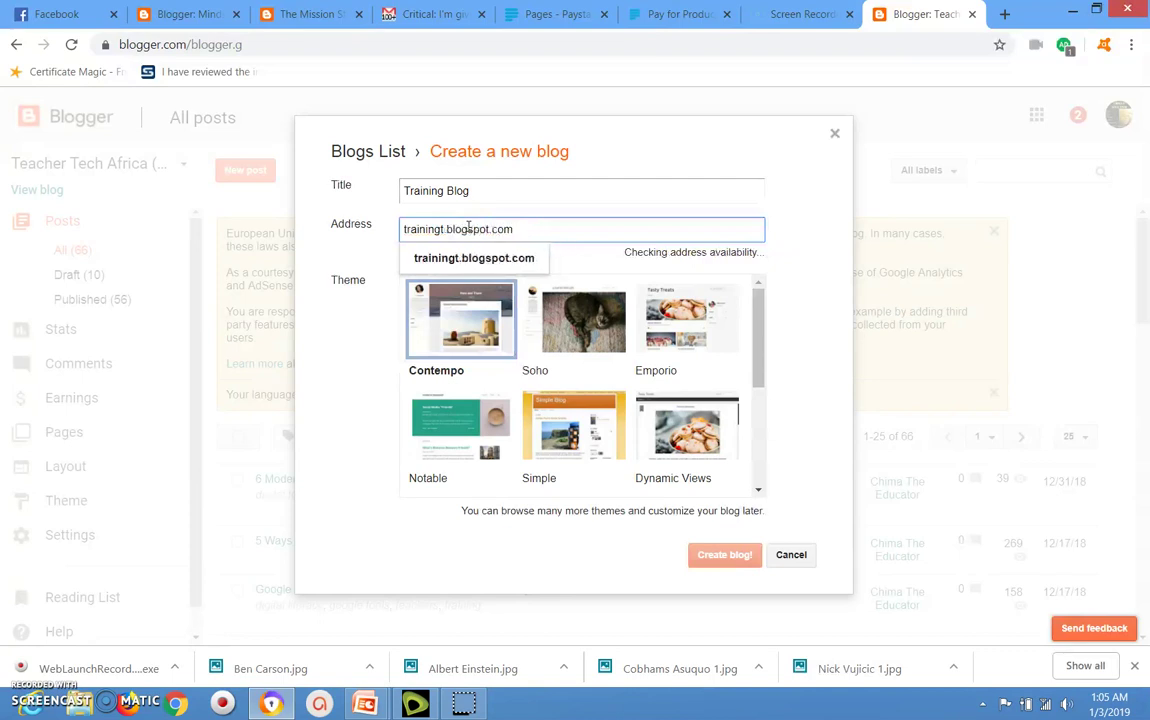
{"action": "key", "text": "BackSpace"}
{"action": "key", "text": "BackSpace"}
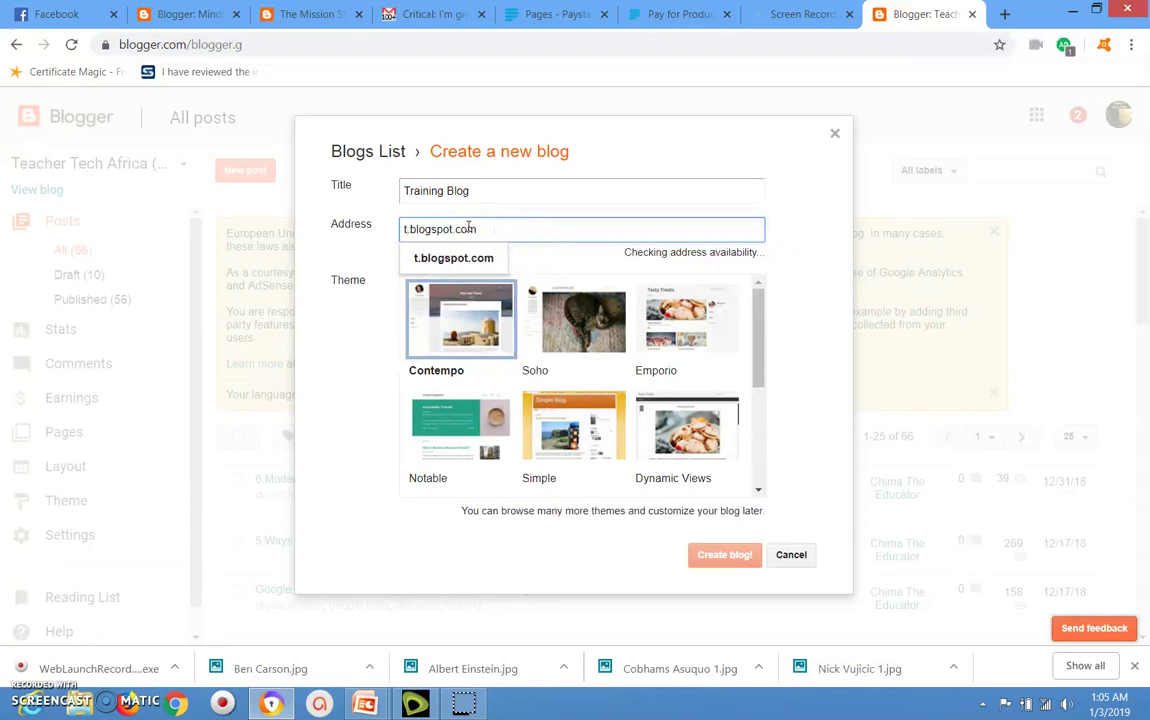
{"action": "type", "text": "blogt"}
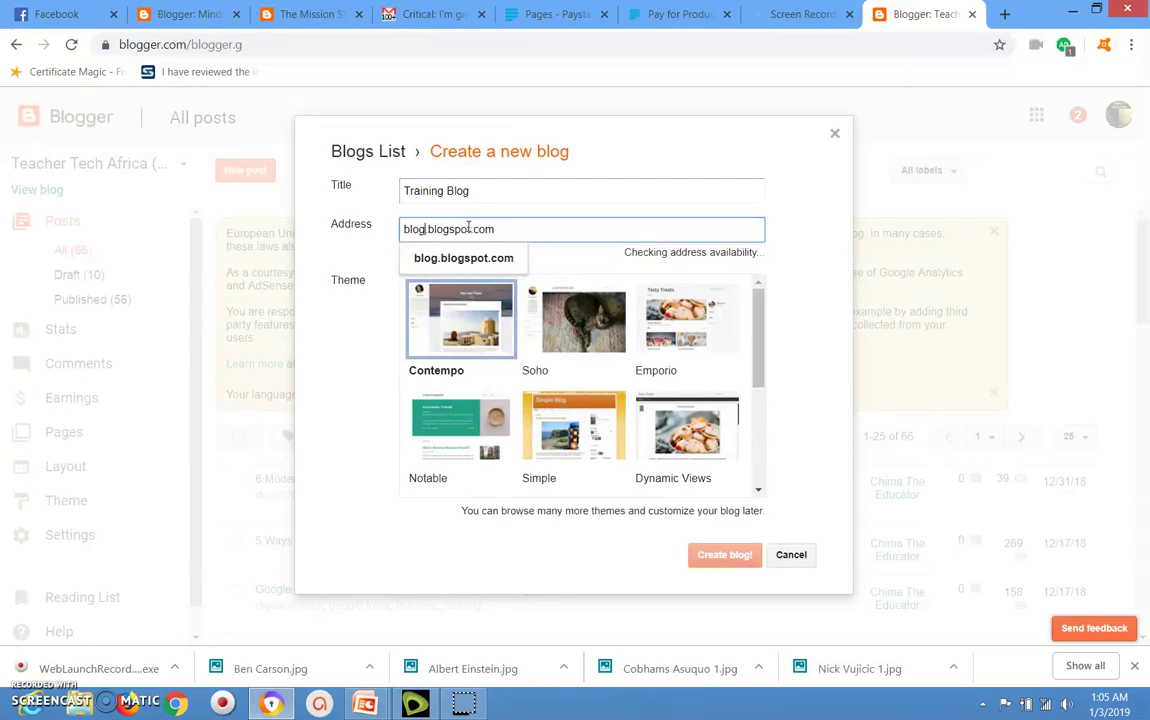
{"action": "type", "text": "raining"}
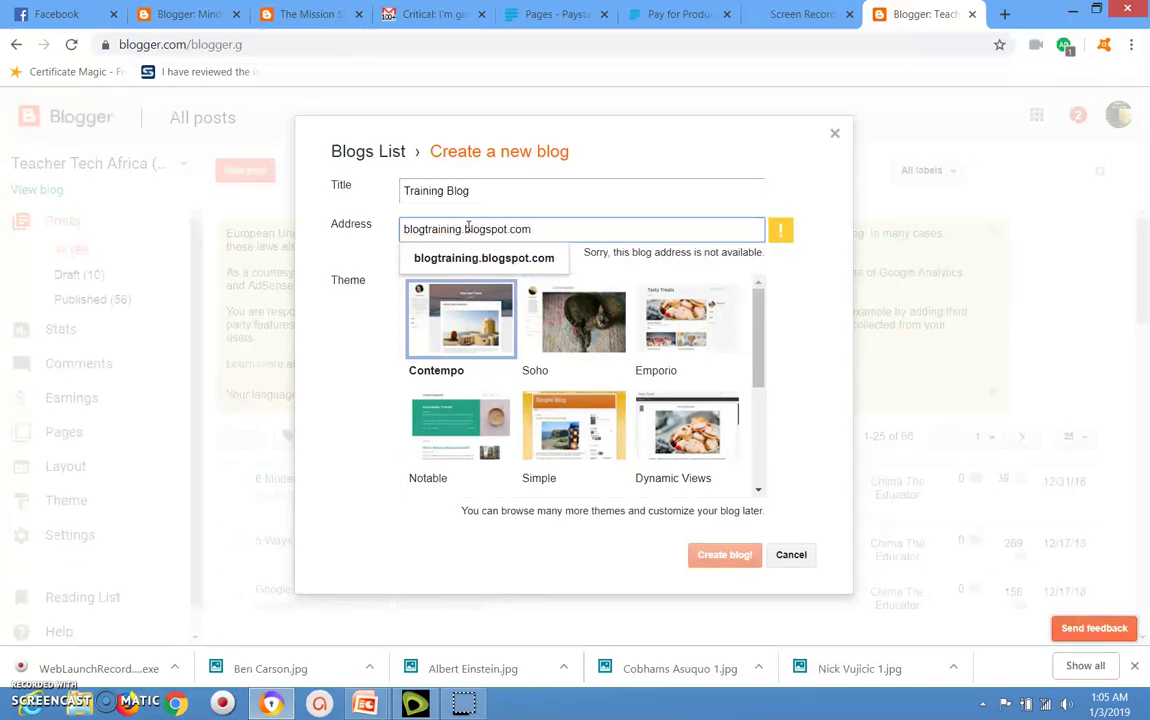
Extend the first word of the blog address to make it bloggerstraining.blogspot.com
{"action": "left_click", "coordinate": [456, 232]}
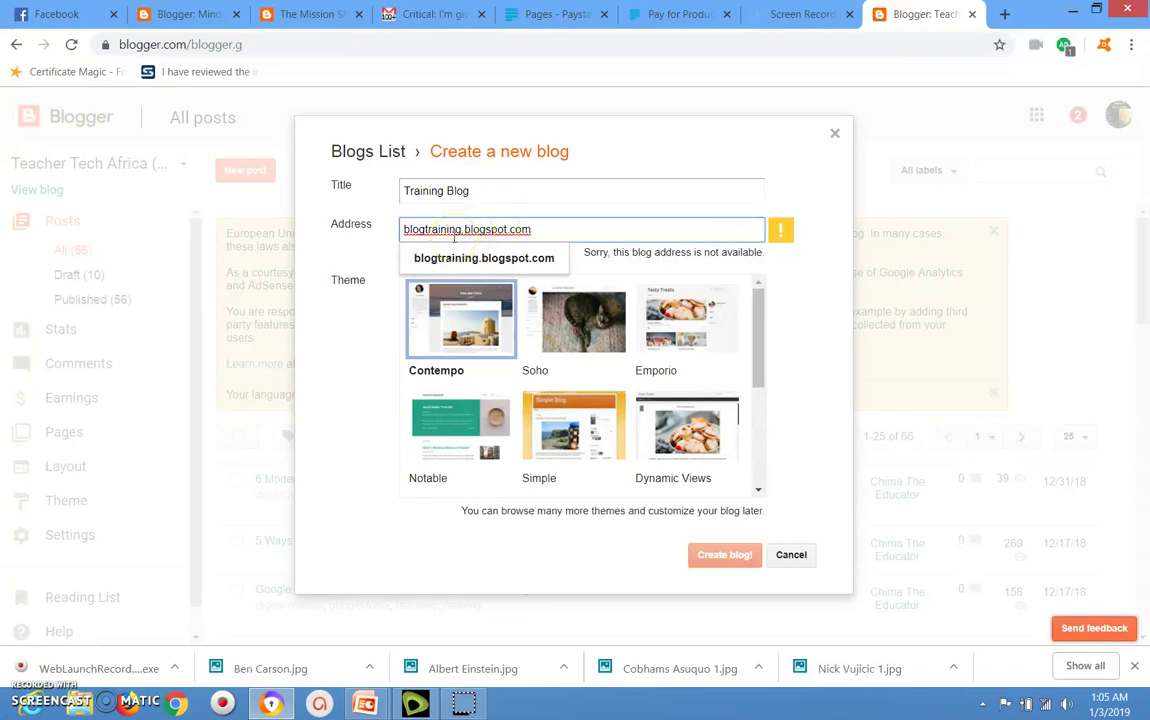
{"action": "left_click", "coordinate": [428, 229]}
{"action": "type", "text": "ger"}
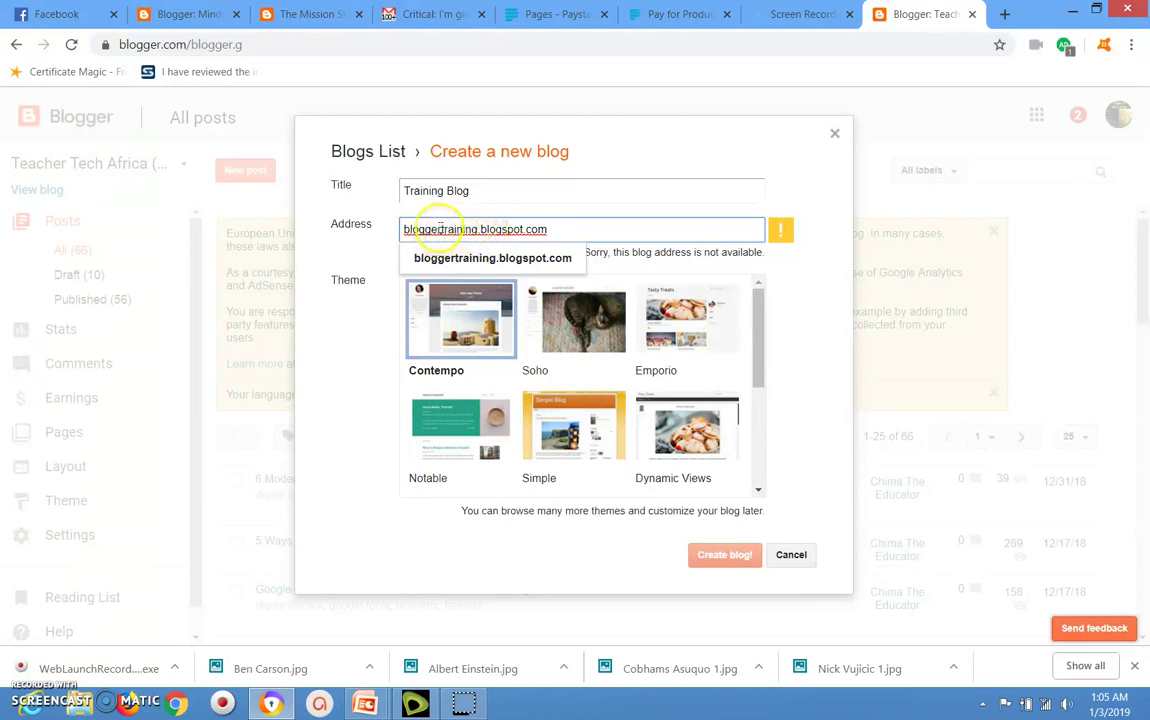
{"action": "left_click", "coordinate": [441, 229]}
{"action": "type", "text": "s"}
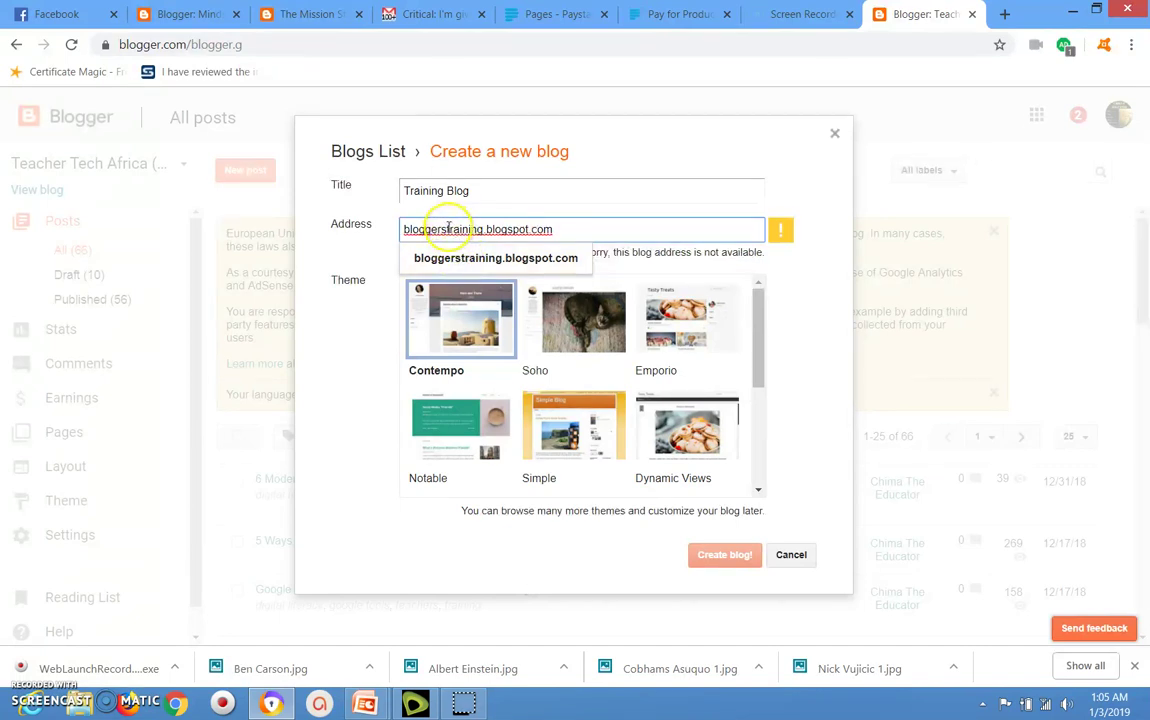
Shorten the blog address to bloggerstrain.blogspot.com and accept the suggested address
{"action": "left_click", "coordinate": [448, 228]}
{"action": "left_click", "coordinate": [484, 229]}
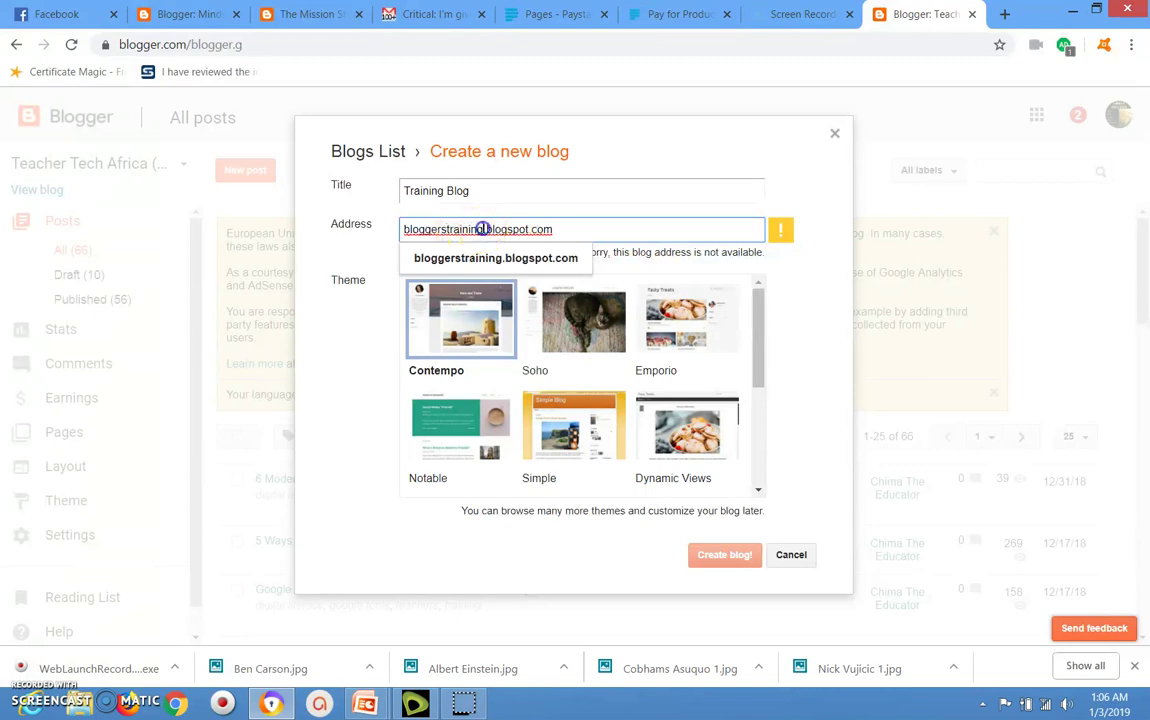
{"action": "key", "text": "BackSpace"}
{"action": "key", "text": "BackSpace"}
{"action": "key", "text": "BackSpace"}
{"action": "key", "text": "BackSpace"}
{"action": "key", "text": "BackSpace"}
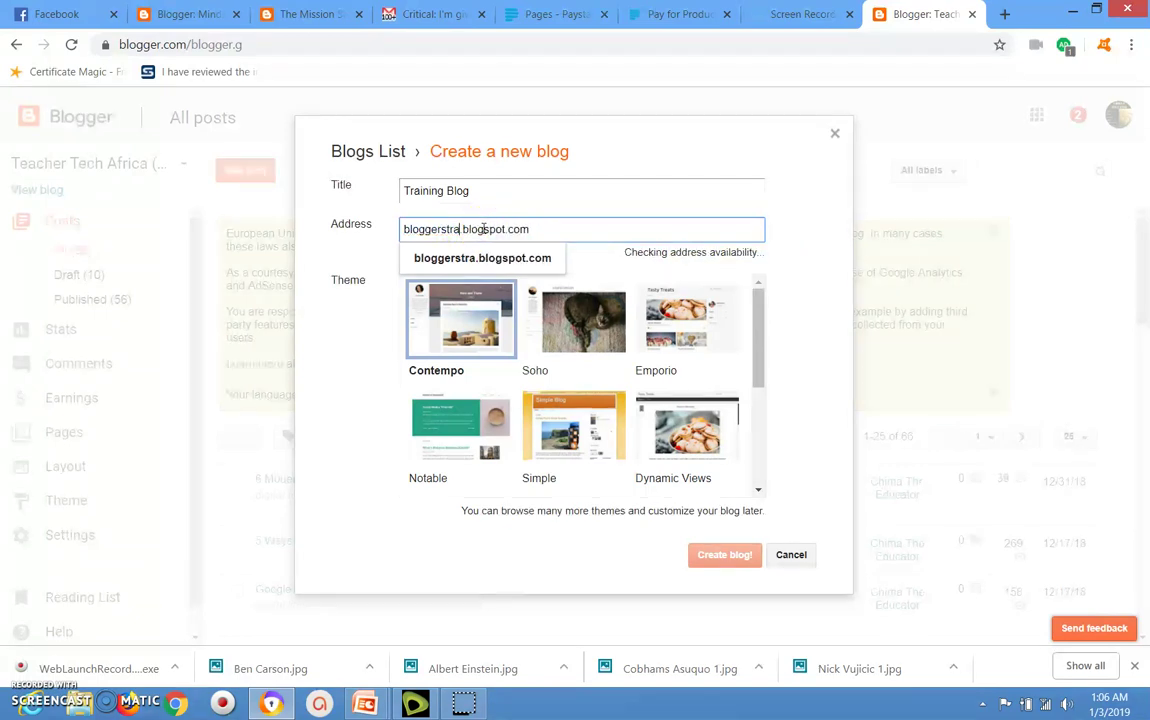
{"action": "type", "text": "in"}
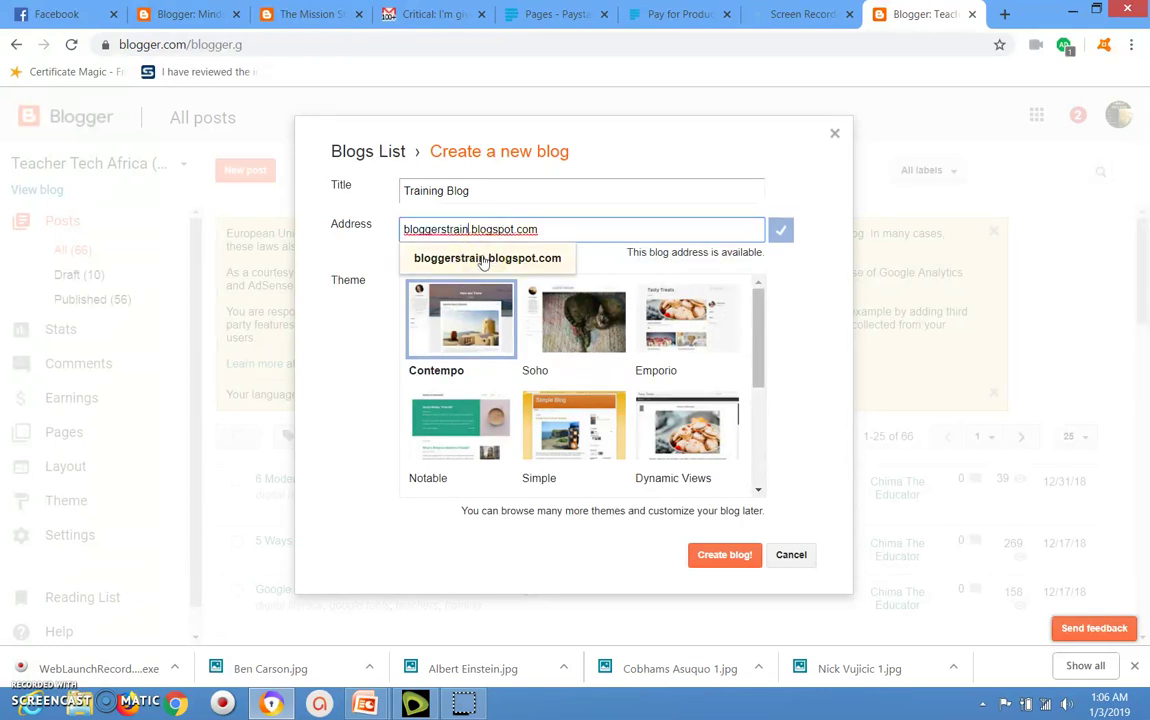
{"action": "left_click", "coordinate": [483, 262]}
{"action": "left_click", "coordinate": [483, 260]}
Replace the new blog's title with Bloggers Train
{"action": "left_click", "coordinate": [474, 191]}
{"action": "key", "text": "BackSpace"}
{"action": "key", "text": "BackSpace"}
{"action": "key", "text": "BackSpace"}
{"action": "key", "text": "BackSpace"}
{"action": "key", "text": "BackSpace"}
{"action": "key", "text": "BackSpace"}
{"action": "key", "text": "BackSpace"}
{"action": "key", "text": "BackSpace"}
{"action": "key", "text": "BackSpace"}
{"action": "key", "text": "BackSpace"}
{"action": "key", "text": "BackSpace"}
{"action": "key", "text": "BackSpace"}
{"action": "key", "text": "BackSpace"}
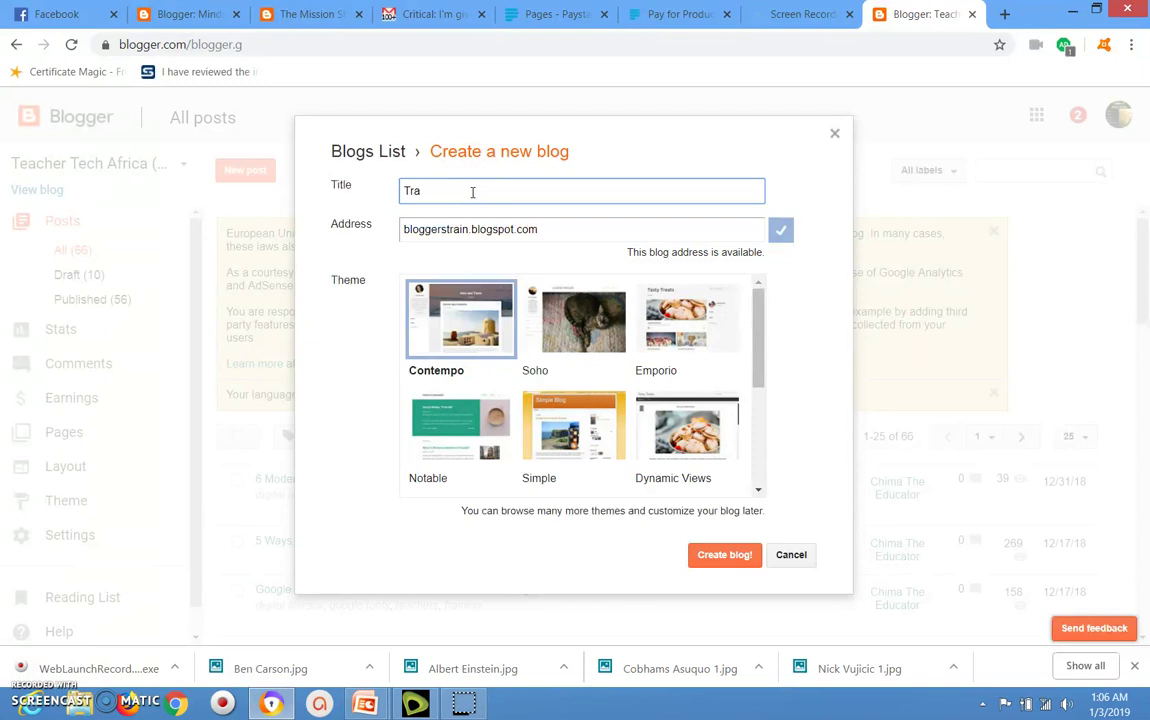
{"action": "type", "text": "Bloggers Train"}
{"action": "left_click", "coordinate": [377, 193]}
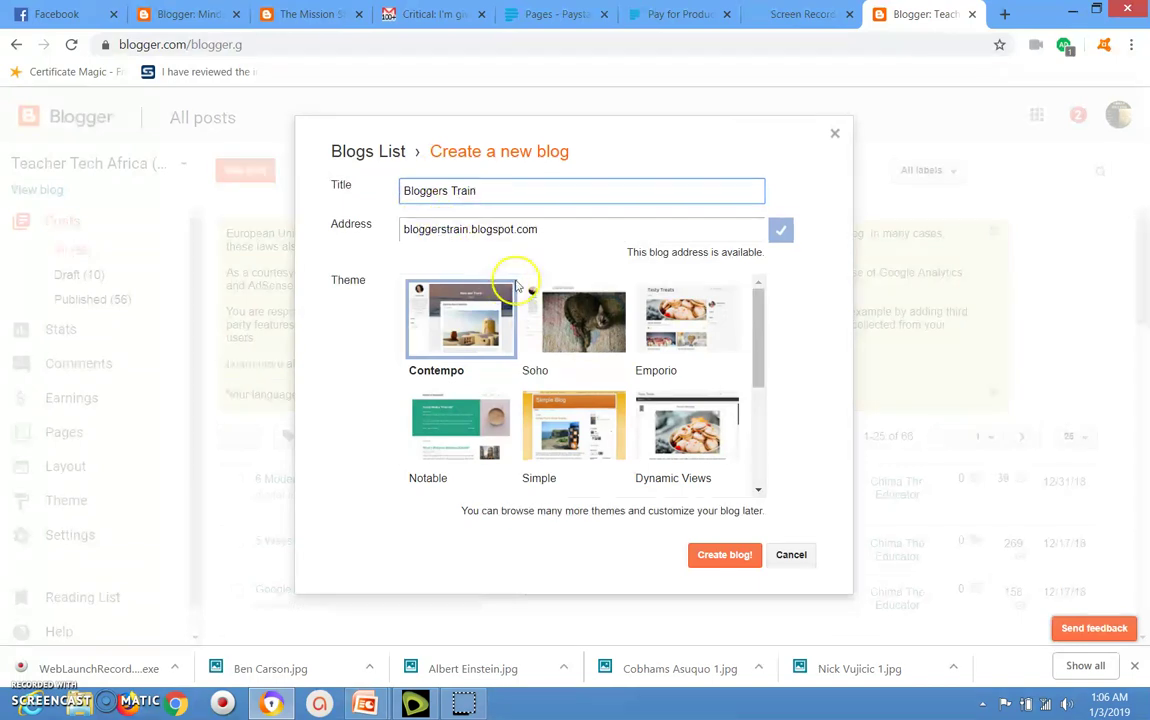
Choose the Watermark theme for the new blog and create the blog
{"action": "mouse_move", "coordinate": [757, 330]}
{"action": "left_mouse_down"}
{"action": "mouse_move", "coordinate": [757, 343]}
{"action": "mouse_move", "coordinate": [759, 319]}
{"action": "left_mouse_up"}
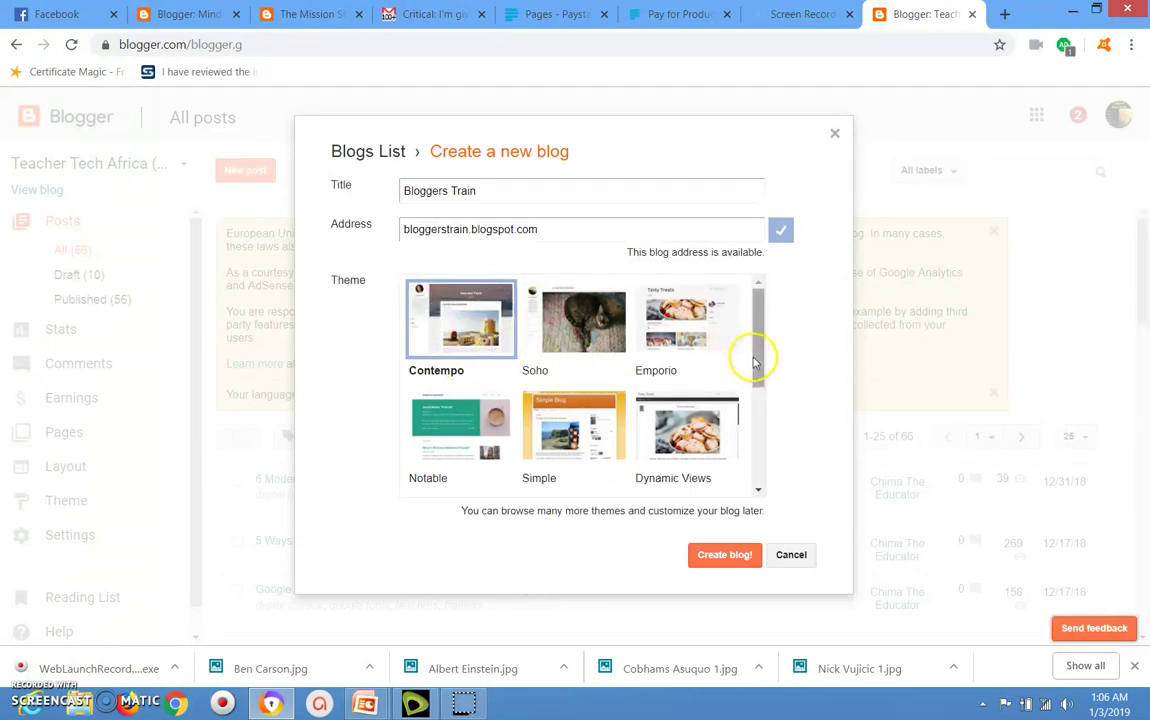
{"action": "left_click_drag", "start_coordinate": [757, 360], "coordinate": [762, 405]}
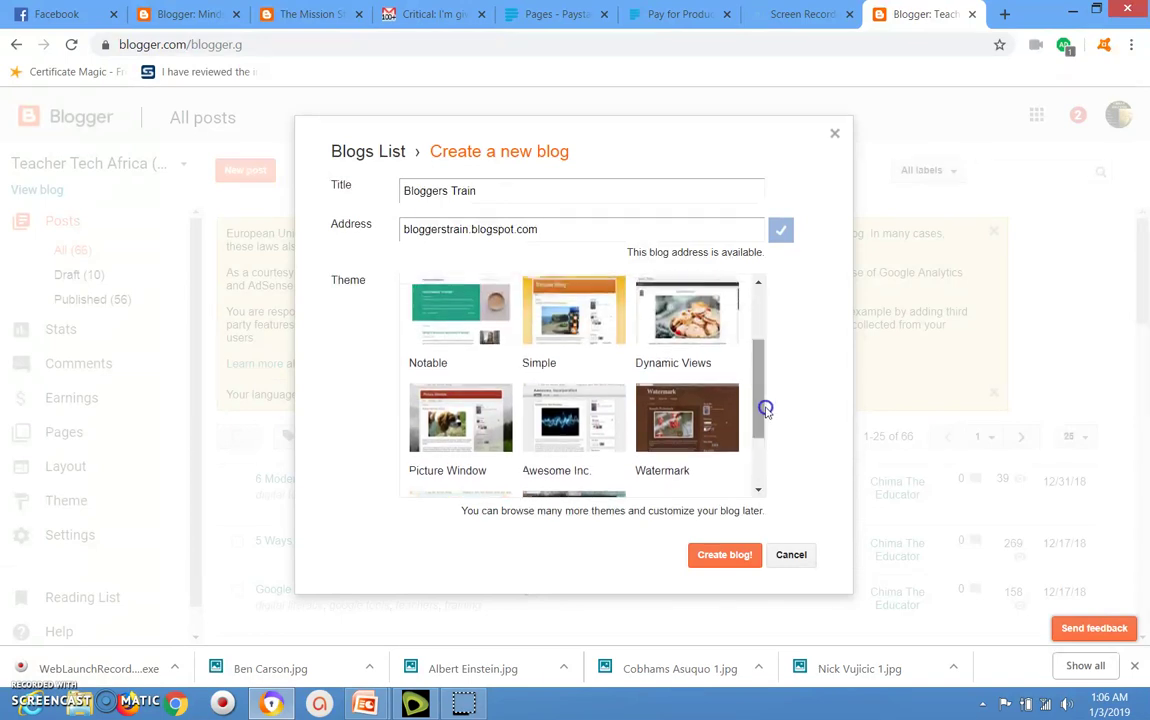
{"action": "left_click", "coordinate": [671, 435]}
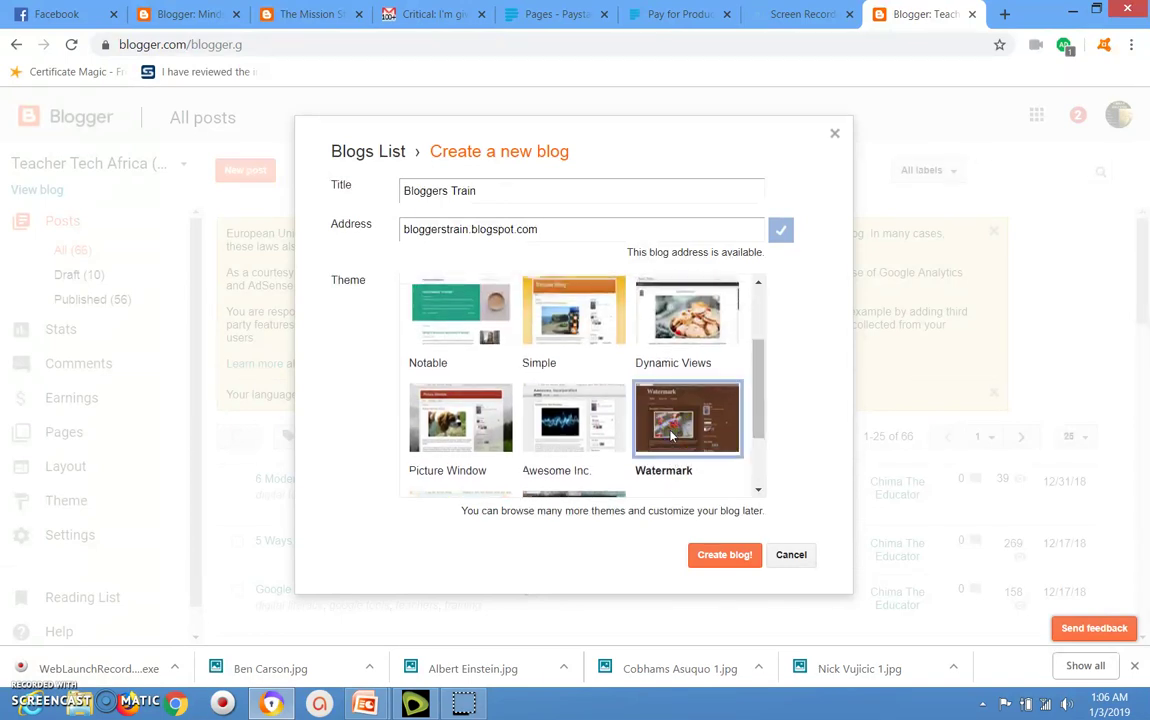
{"action": "left_click", "coordinate": [721, 556]}
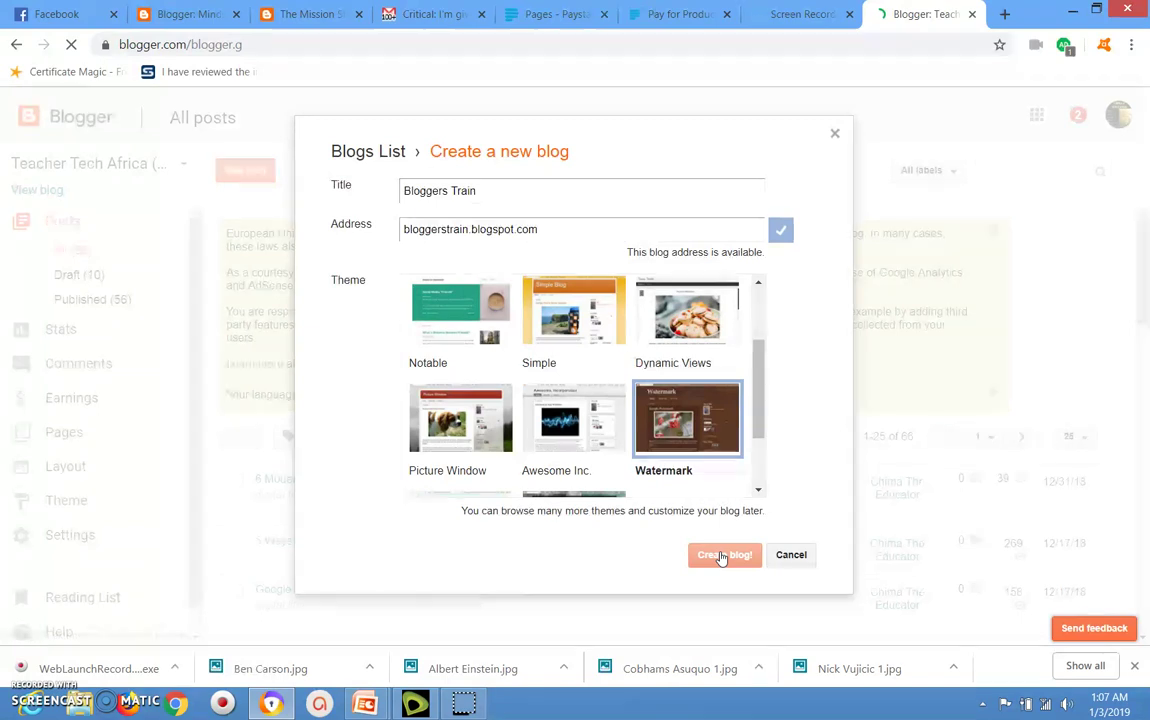
{"action": "left_click", "coordinate": [691, 562]}
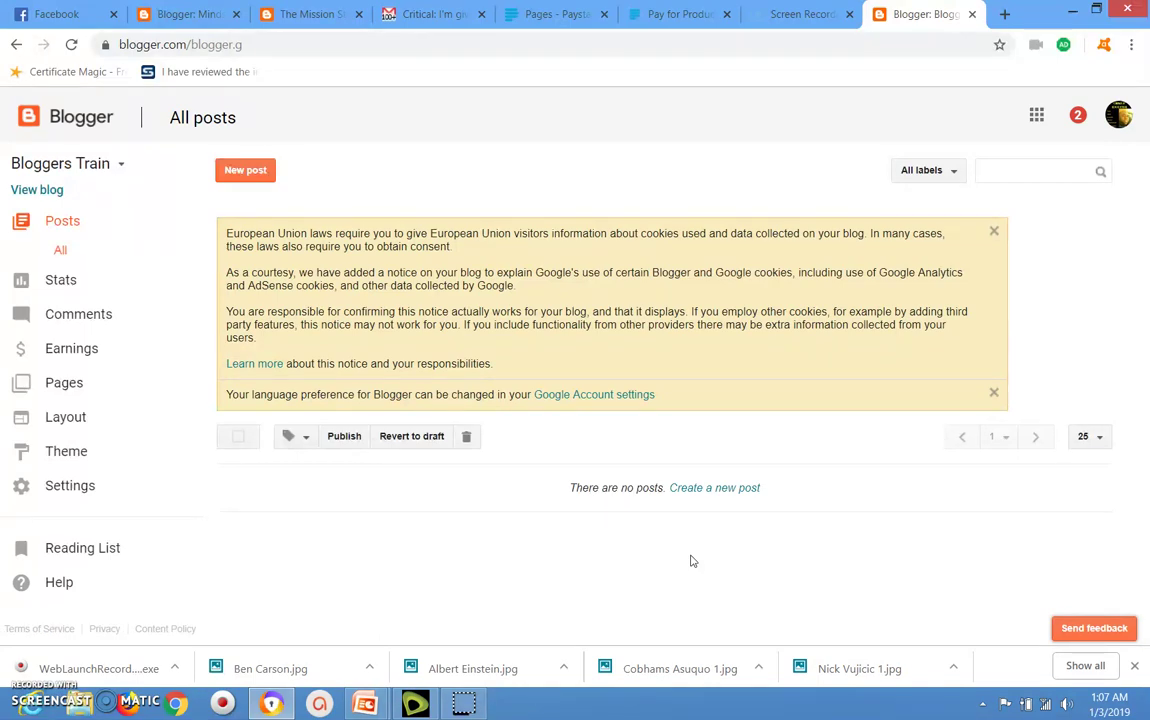
{"action": "left_click", "coordinate": [712, 490]}
{"action": "left_click", "coordinate": [320, 272]}
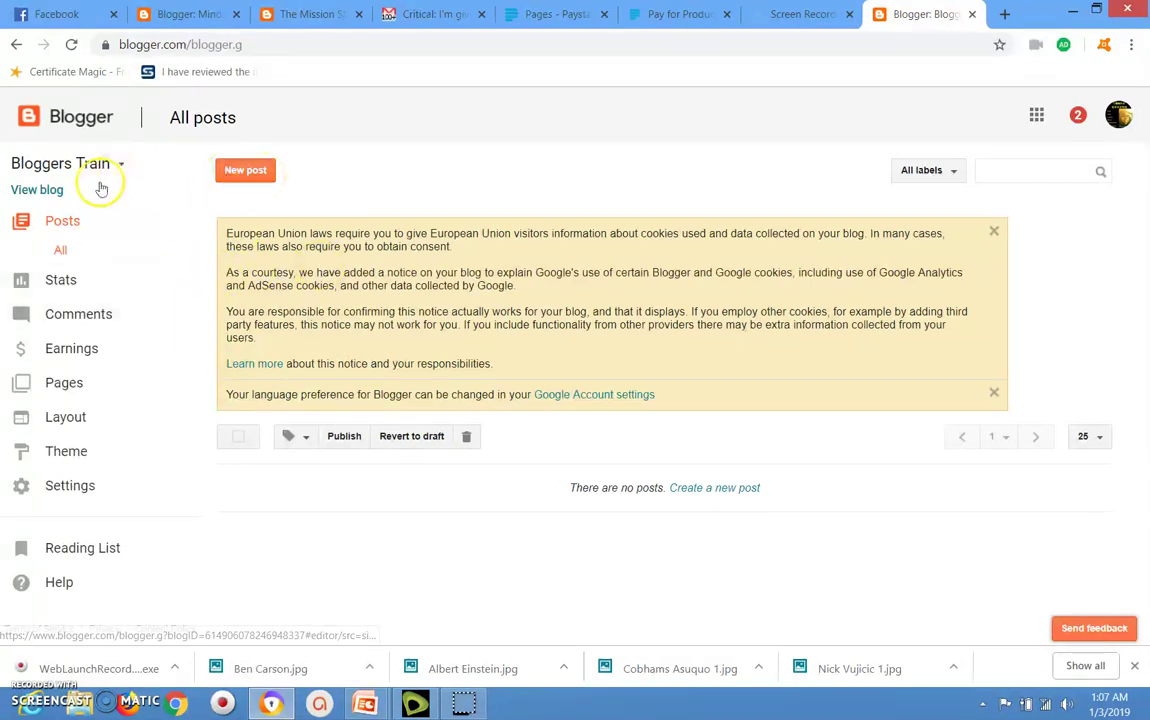
Open the public page of the new Bloggers Train blog for viewing
{"action": "left_click", "coordinate": [50, 195]}
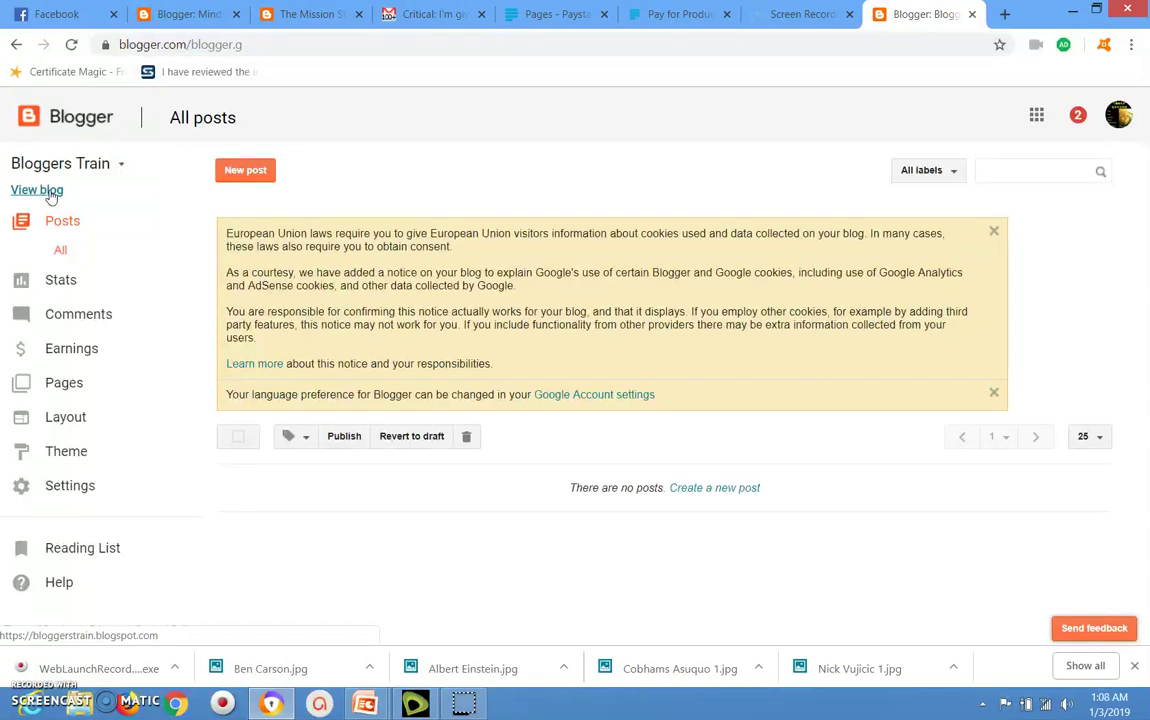
{"action": "left_click", "coordinate": [50, 193]}
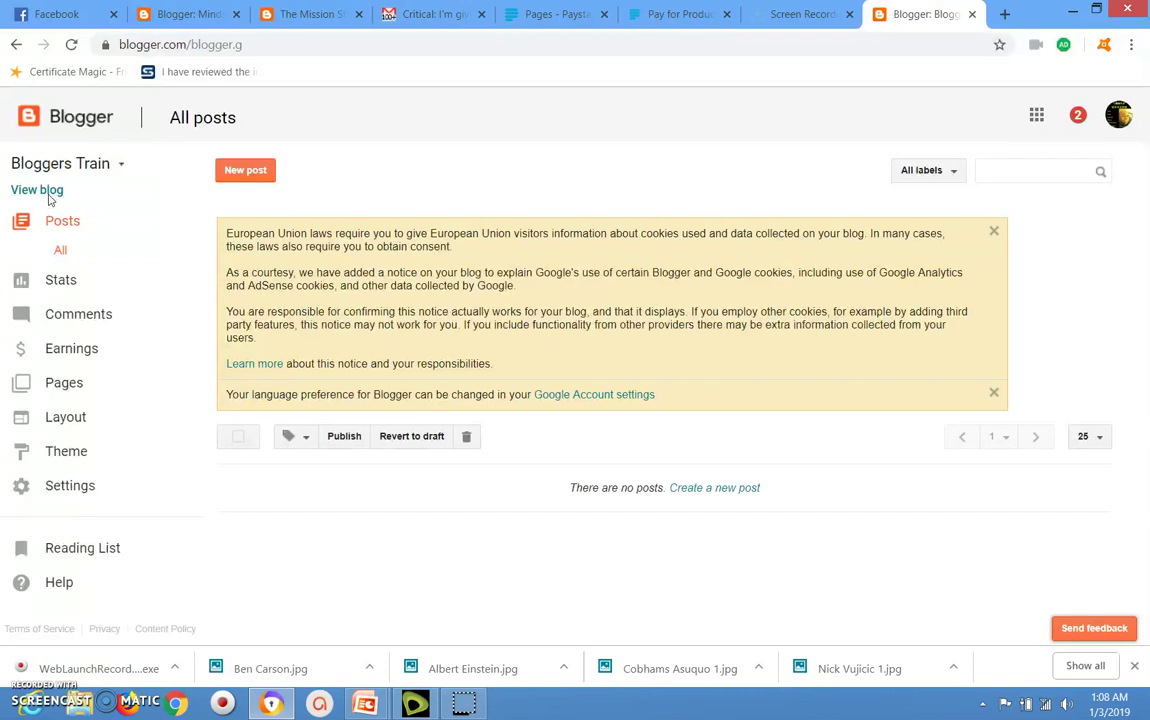
{"action": "left_click", "coordinate": [49, 197]}
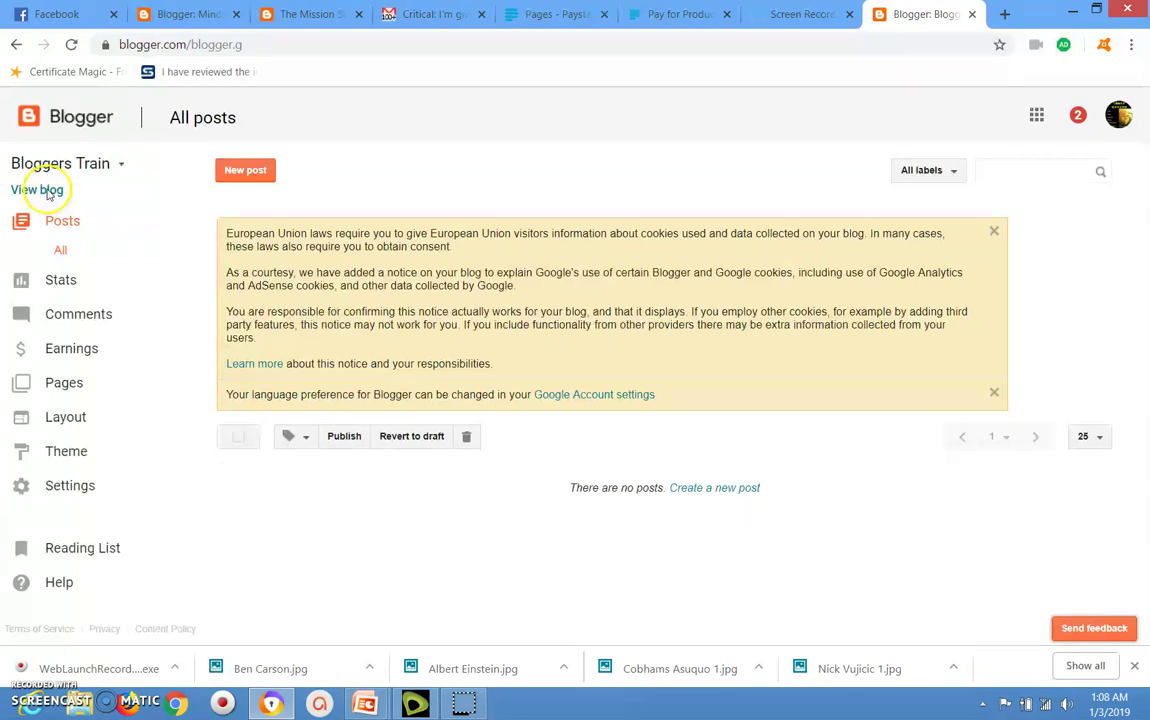